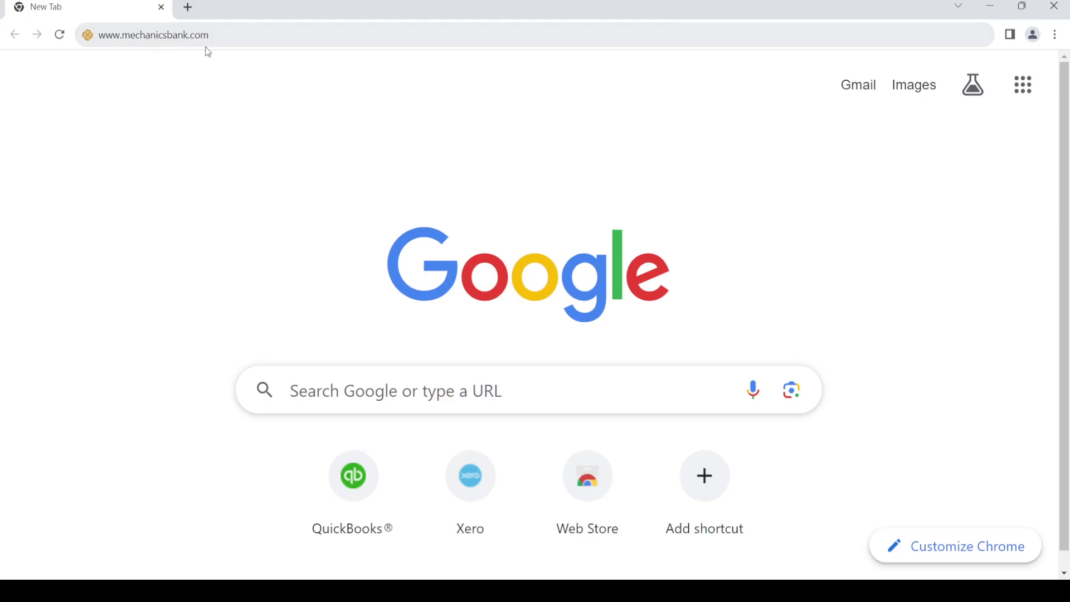
# - Load mechanicsbank.com in Google Chrome
pyautogui.click(235, 36)
pyautogui.press('Return')
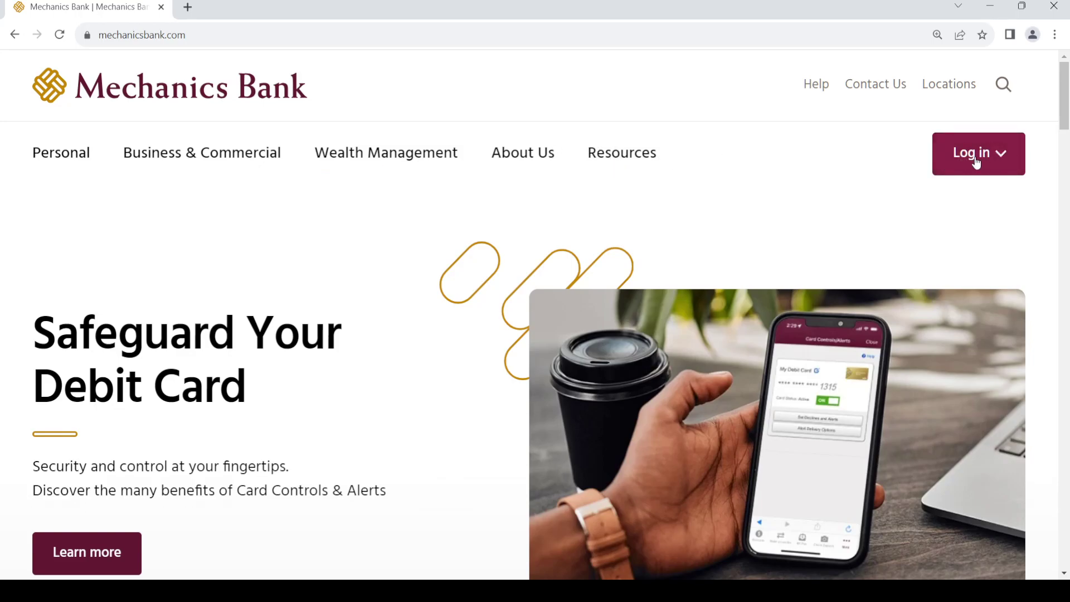
# - Enter a user ID and password in the Log in panel's personal online banking sign-in
pyautogui.click(996, 160)
pyautogui.scroll(-1, 998, 162)
pyautogui.scroll(-1, 985, 159)
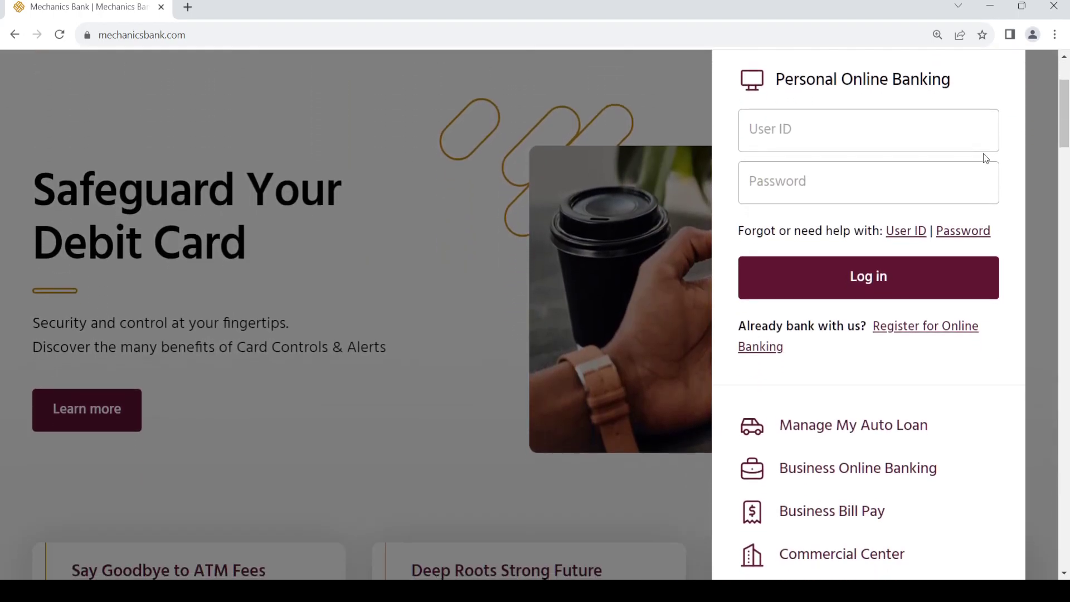
pyautogui.scroll(1, 824, 130)
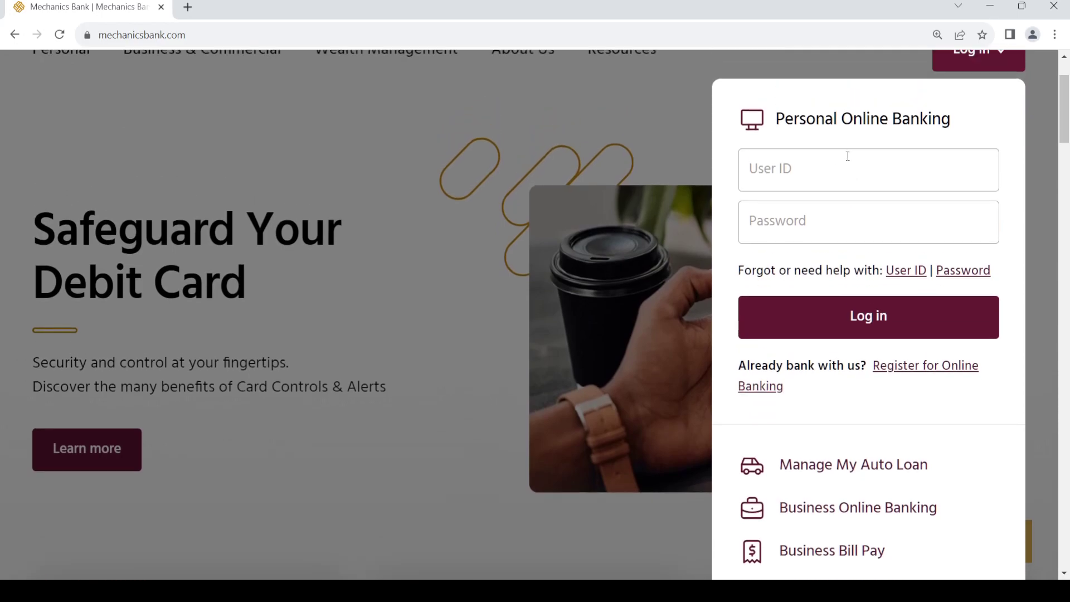
pyautogui.scroll(1, 844, 156)
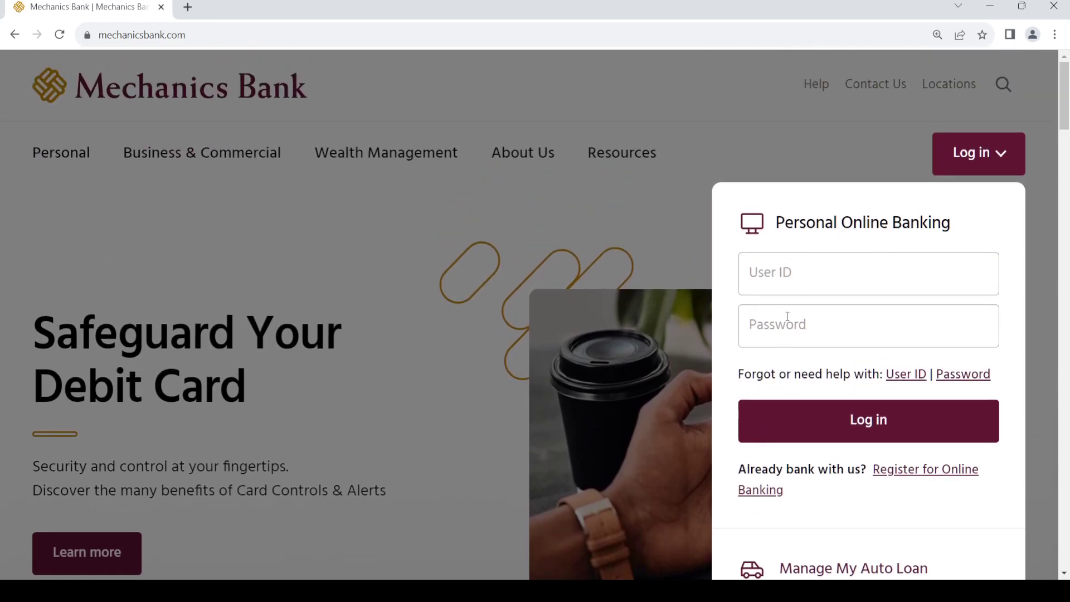
pyautogui.click(781, 273)
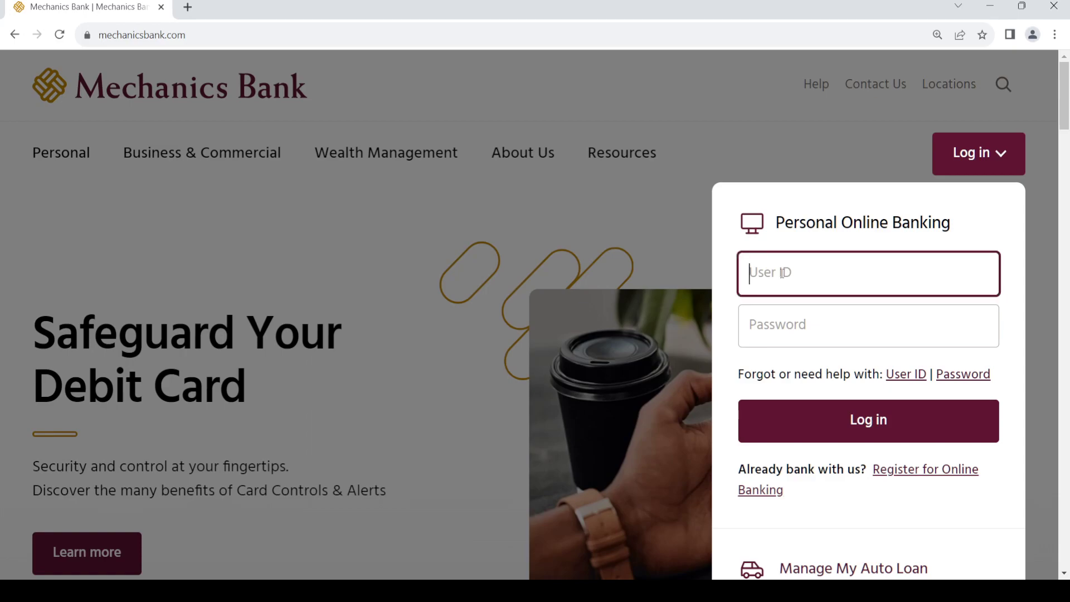
pyautogui.write('sdsds')
pyautogui.click(781, 327)
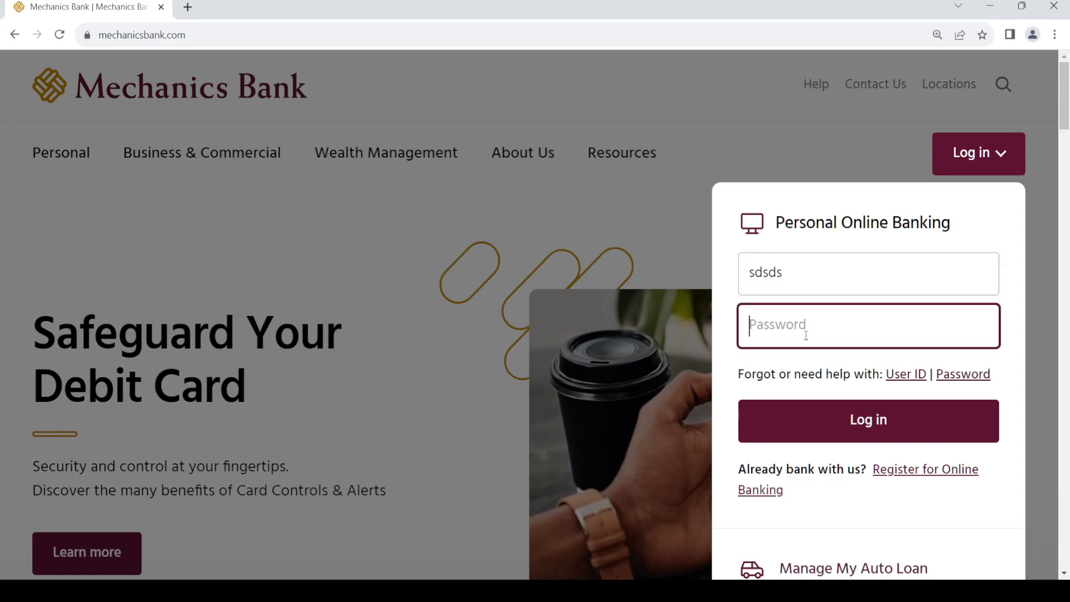
pyautogui.write('sdsdsdsd')
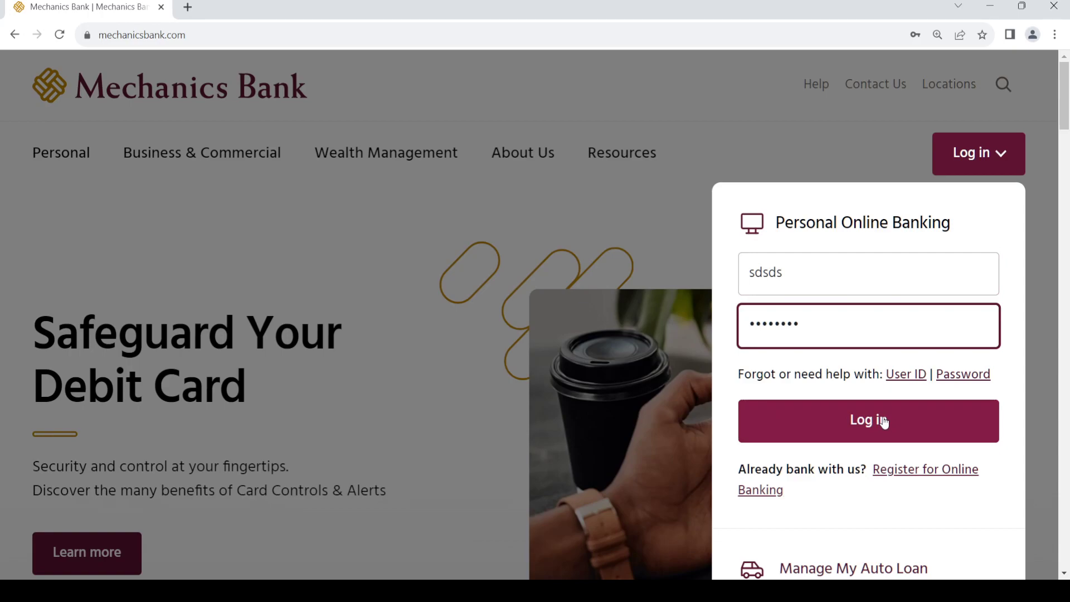
pyautogui.scroll(-3, 1004, 490)
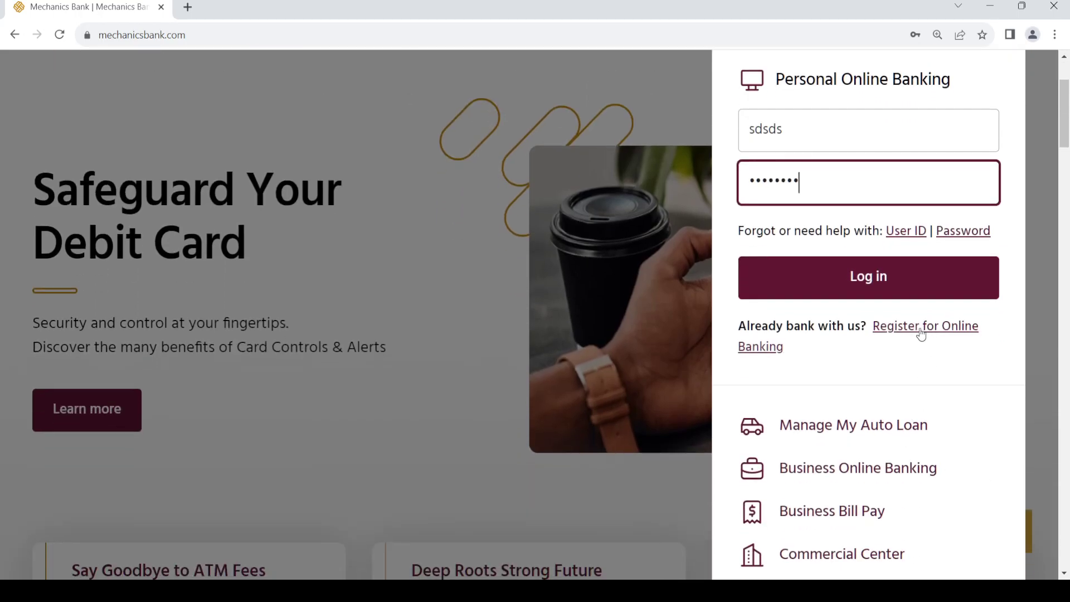
# - Reach the Secure Sign Up form through Register for Online Banking and Step 2's Register
pyautogui.click(920, 334)
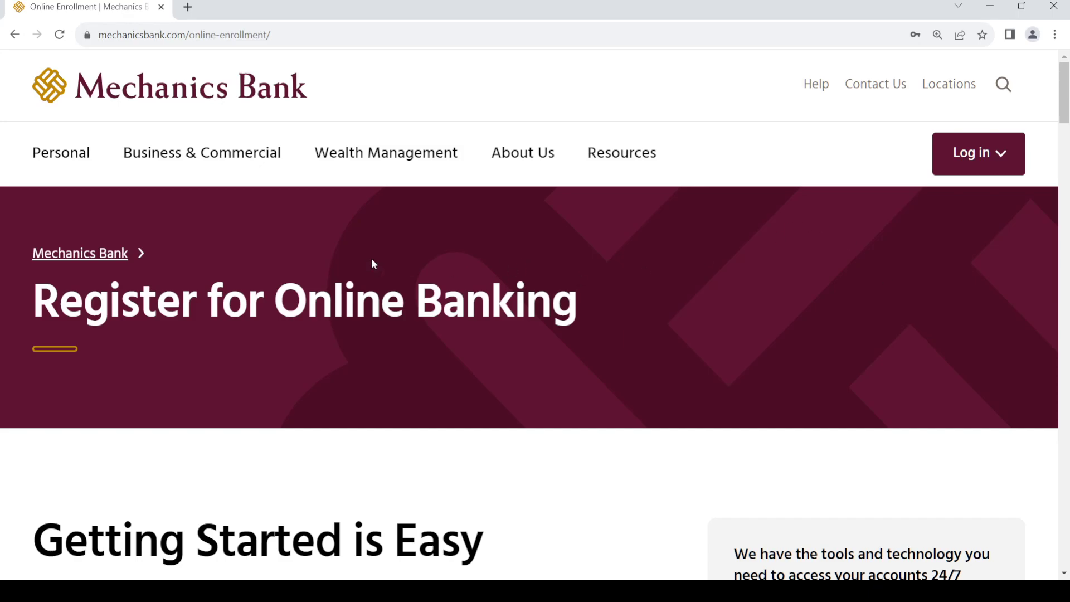
pyautogui.scroll(-2, 716, 301)
pyautogui.scroll(-6, 717, 301)
pyautogui.scroll(-3, 705, 303)
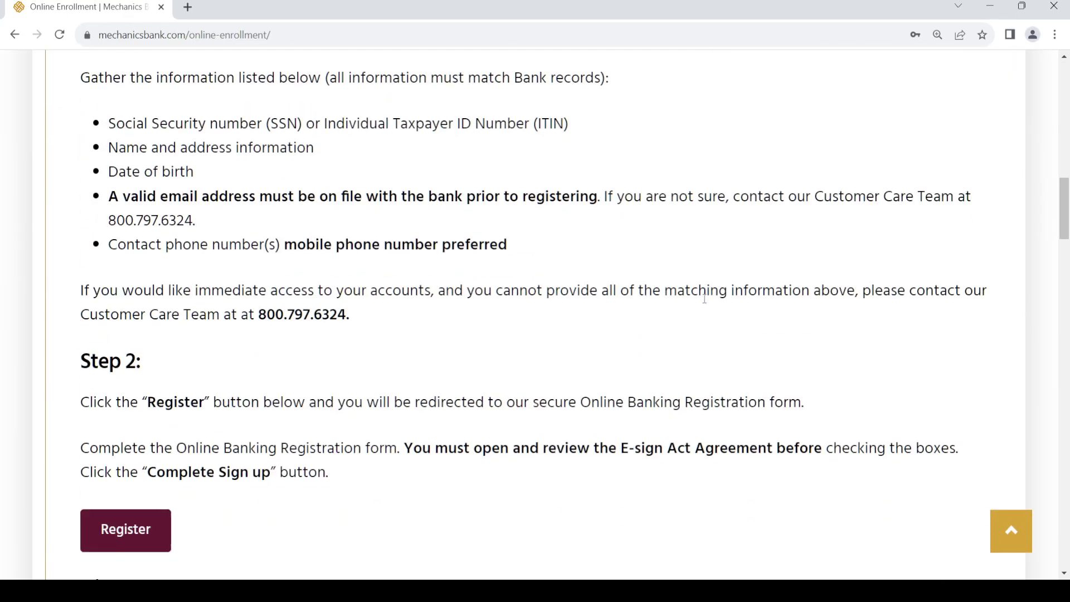
pyautogui.scroll(-3, 704, 298)
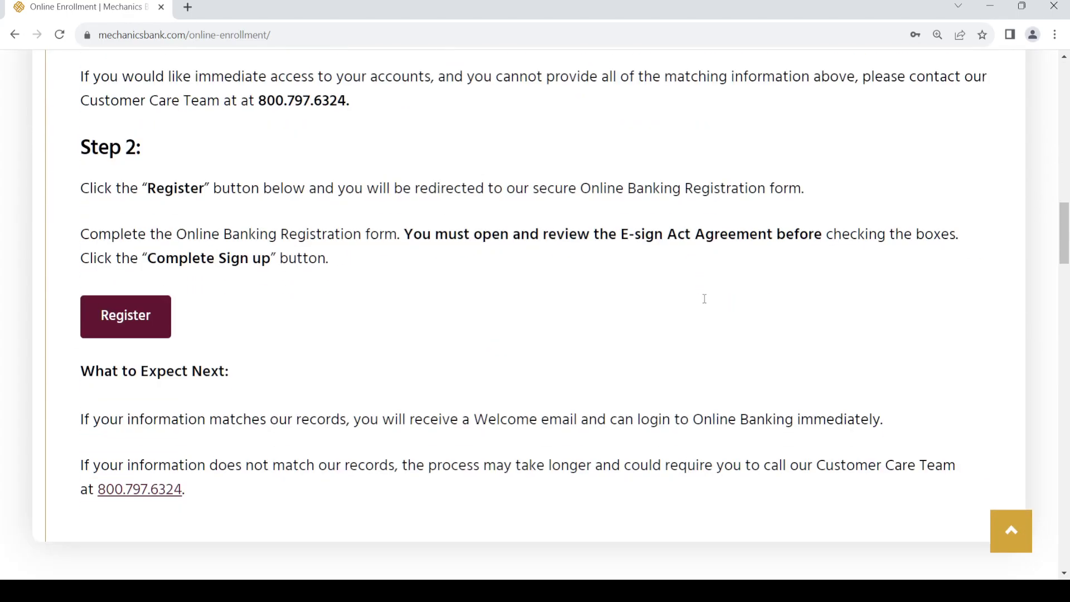
pyautogui.click(131, 325)
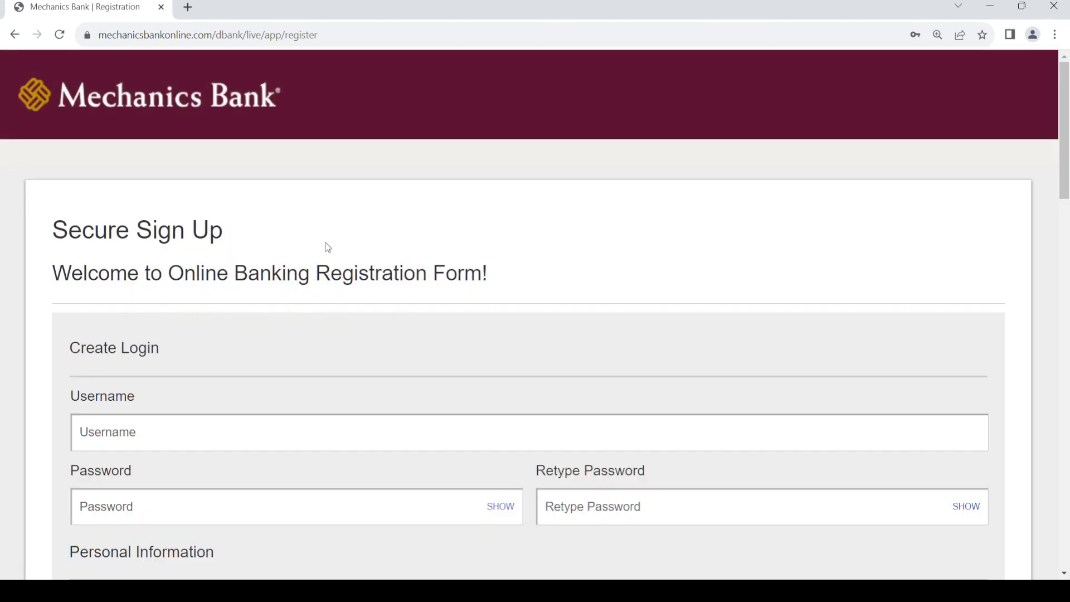
pyautogui.scroll(-2, 504, 271)
pyautogui.scroll(-1, 507, 265)
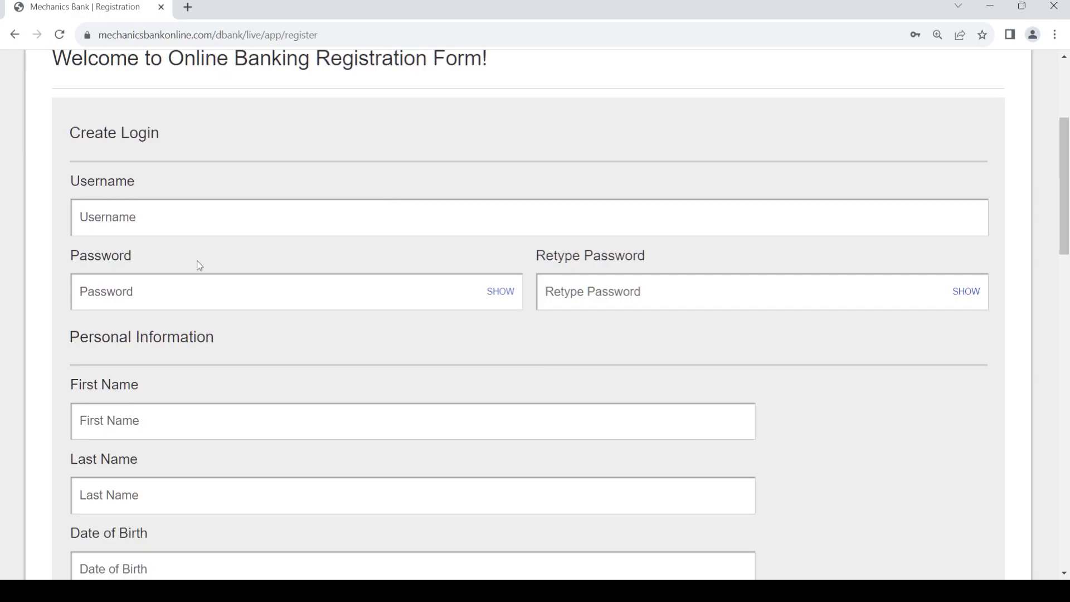
# - Enter a suggested available username and a password, then begin retyping the password
pyautogui.click(169, 217)
pyautogui.click(195, 263)
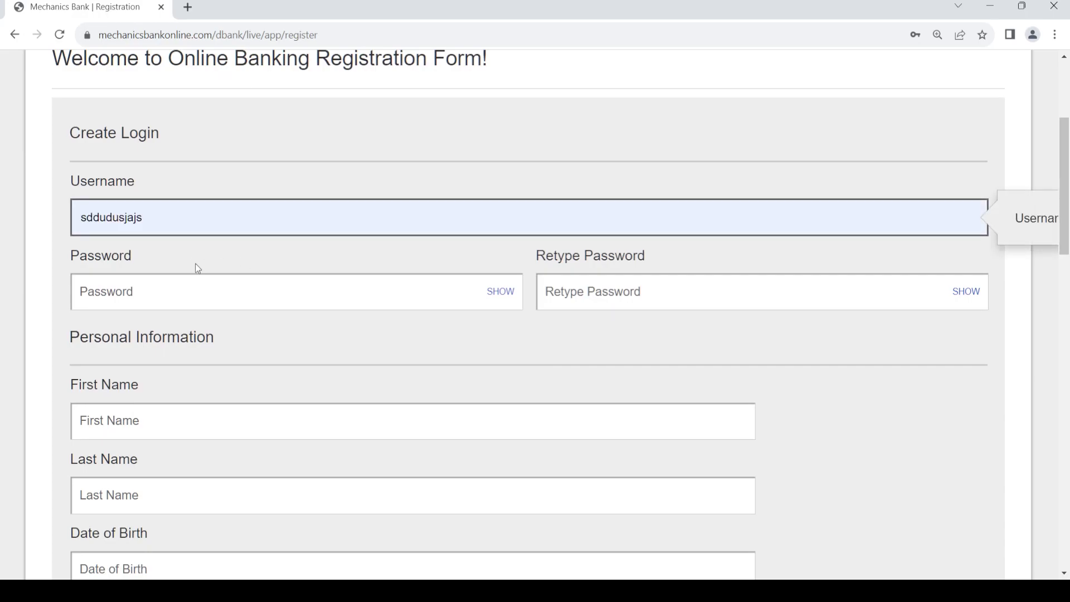
pyautogui.click(221, 300)
pyautogui.write('*****')
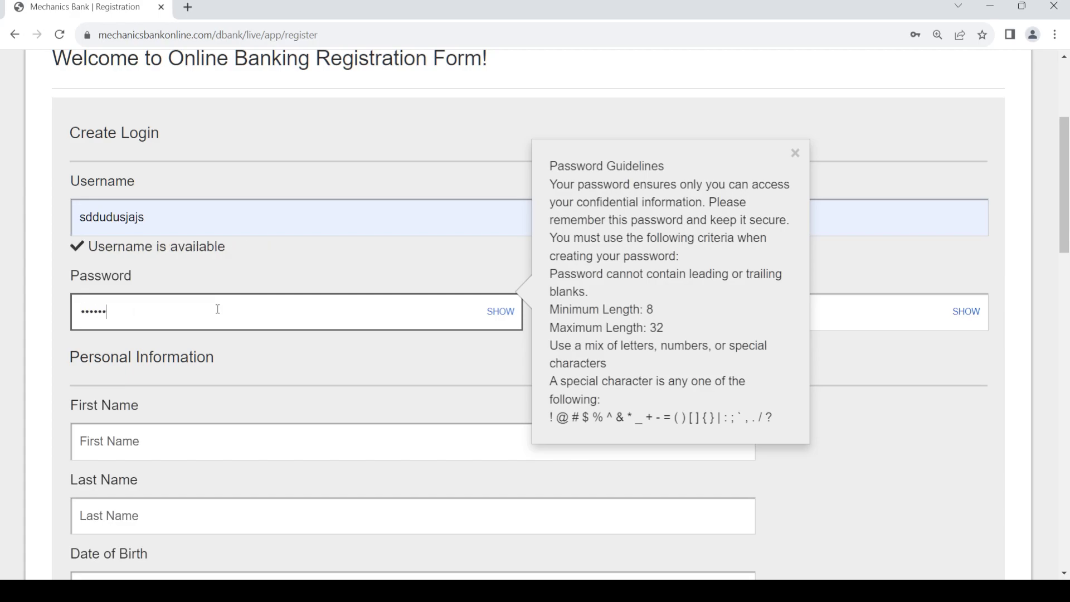
pyautogui.write('*********')
pyautogui.click(310, 264)
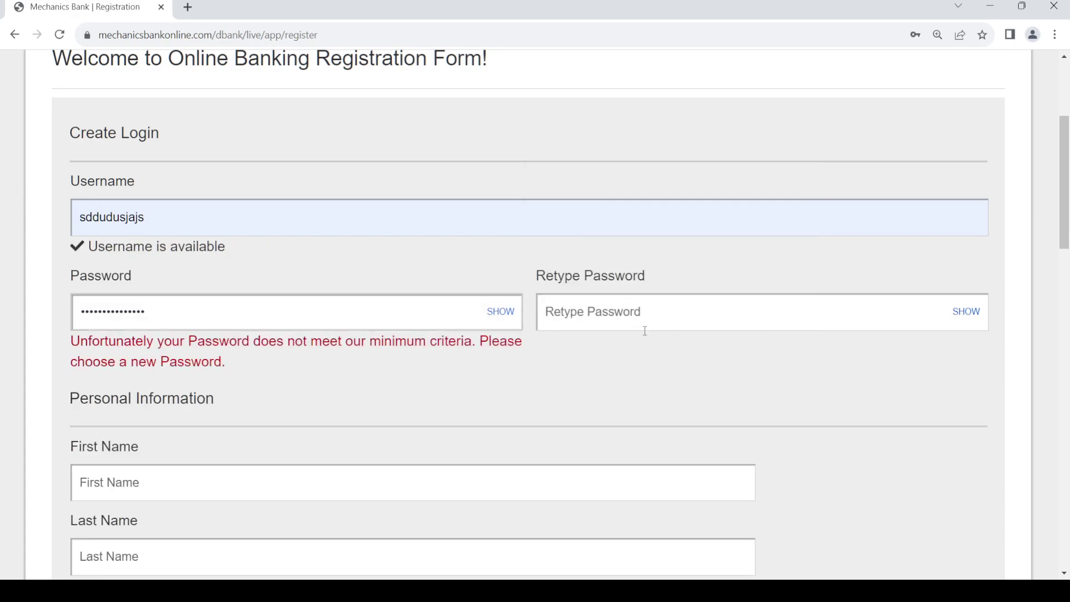
pyautogui.click(607, 290)
pyautogui.write('************')
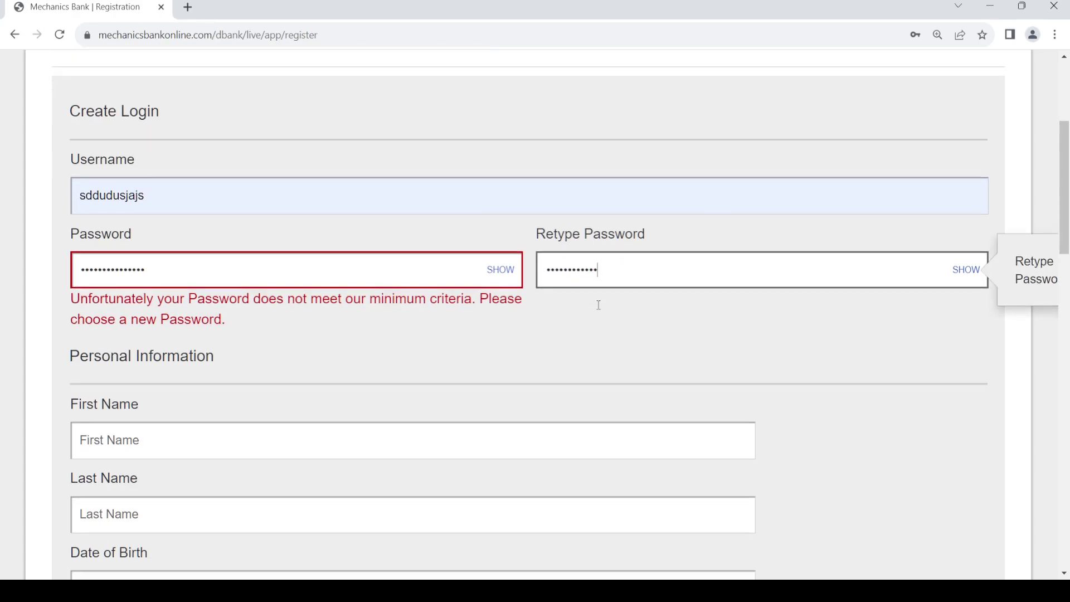
pyautogui.scroll(-3, 598, 304)
# - Fill in first name, last name, date of birth, mother's maiden name and SSN / ITIN
pyautogui.click(130, 176)
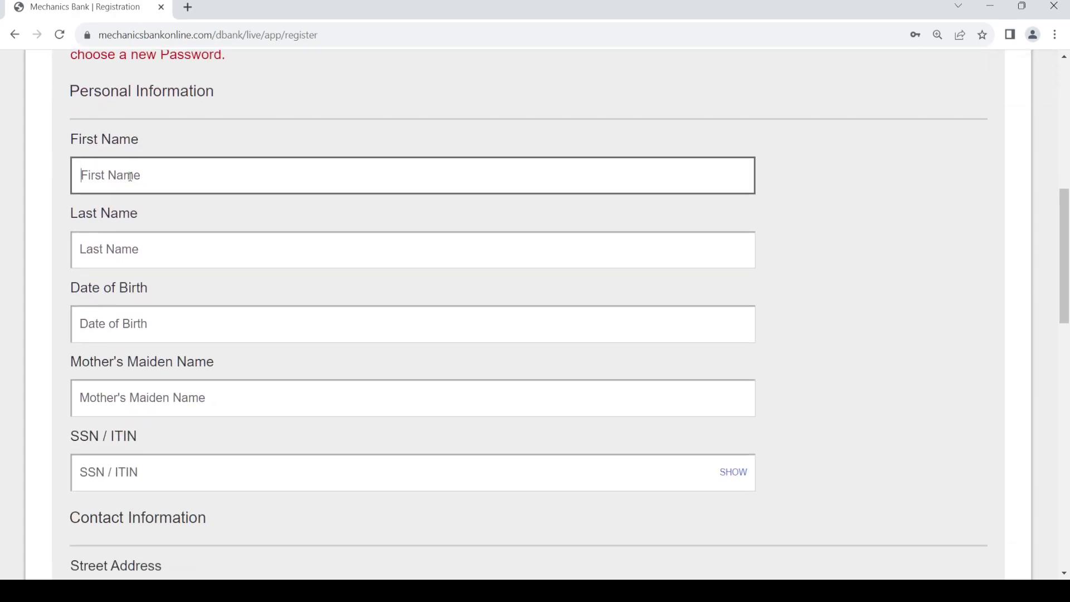
pyautogui.write('sdddddd')
pyautogui.click(190, 234)
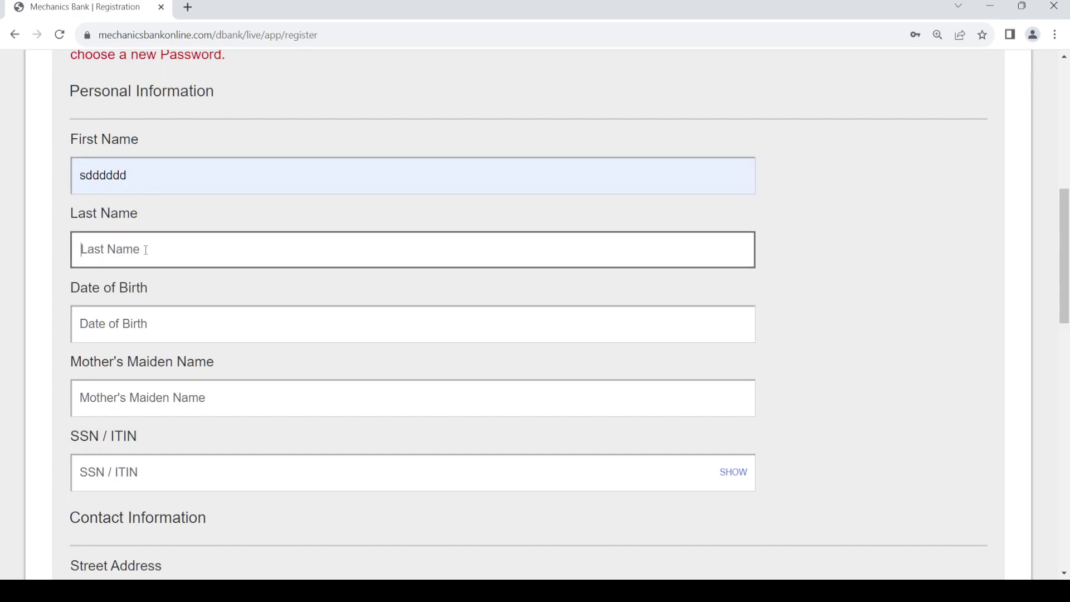
pyautogui.write('ddsdsdsds')
pyautogui.scroll(-2, 213, 245)
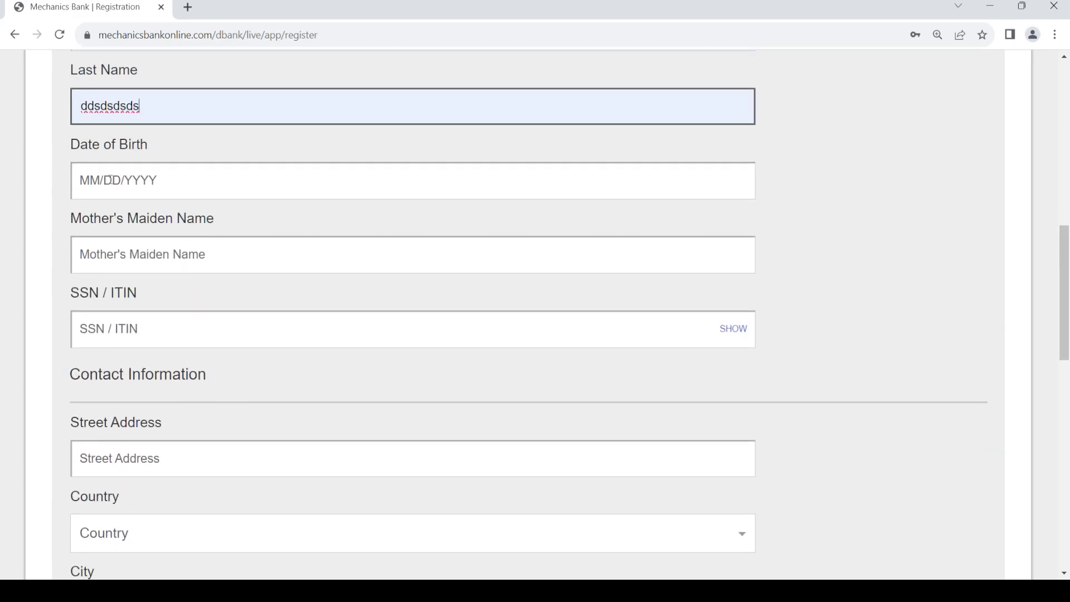
pyautogui.click(152, 182)
pyautogui.write('1')
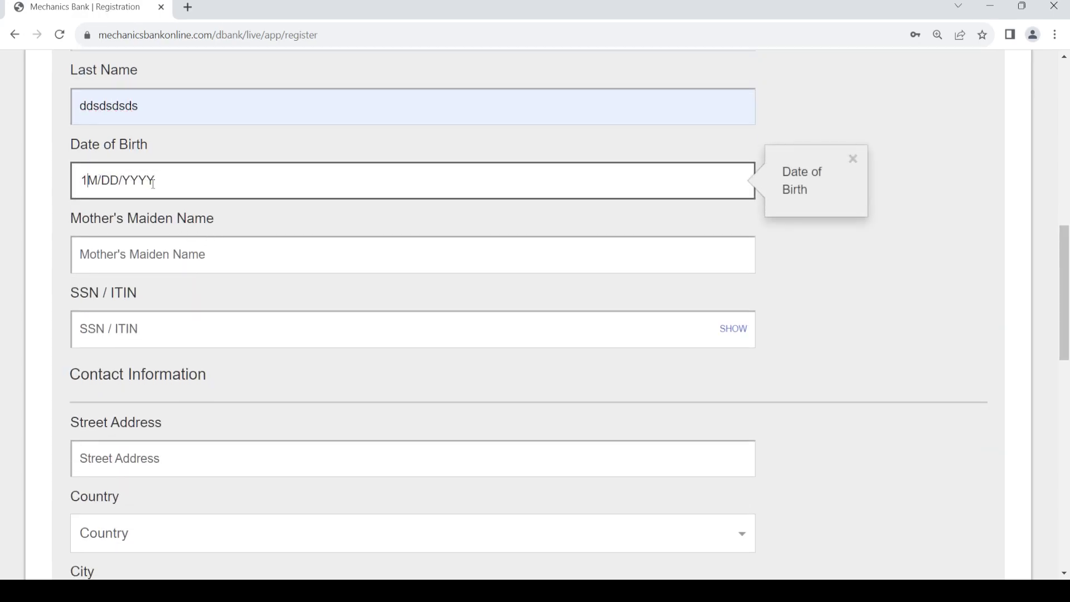
pyautogui.write('2/0')
pyautogui.write('3/199')
pyautogui.write('2')
pyautogui.scroll(-1, 327, 189)
pyautogui.click(89, 182)
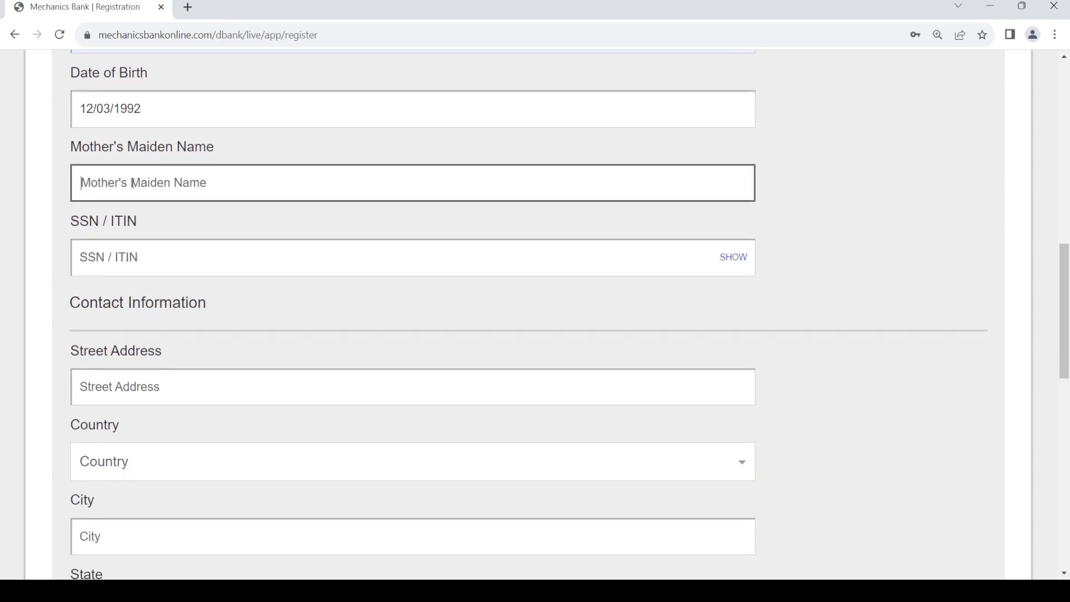
pyautogui.write('sdsddsdd')
pyautogui.scroll(-1, 177, 194)
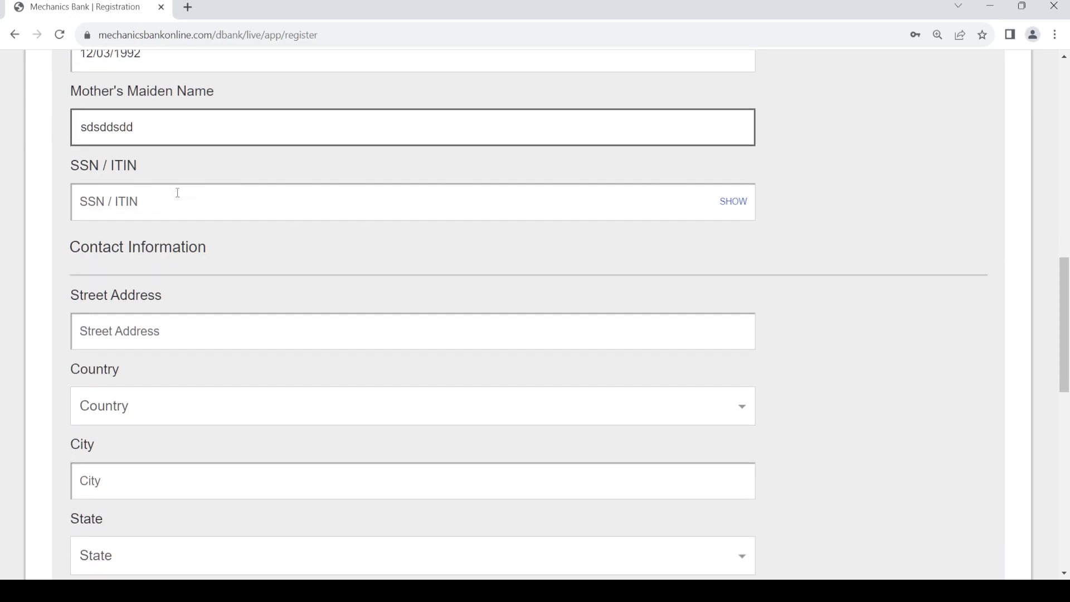
pyautogui.scroll(-1, 104, 207)
pyautogui.click(99, 114)
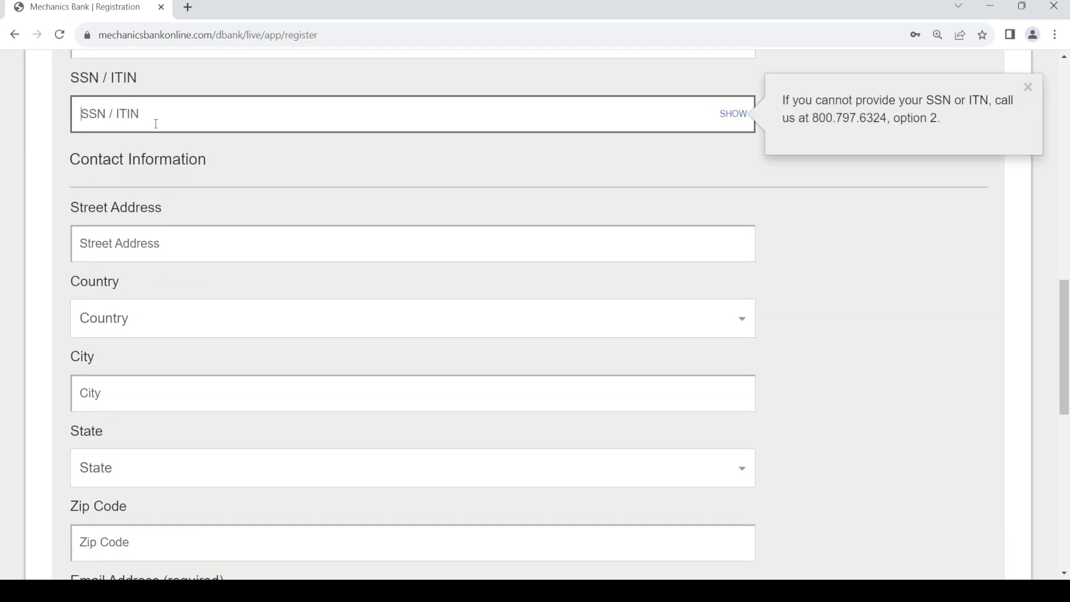
pyautogui.write('sdsddsdd')
pyautogui.scroll(-1, 268, 135)
pyautogui.scroll(2, 243, 167)
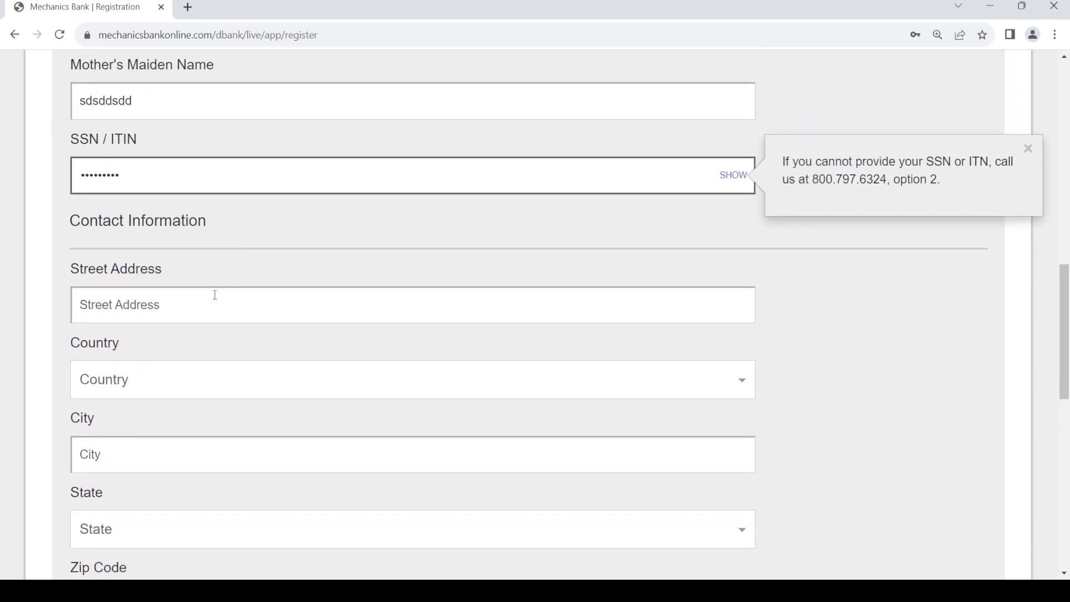
pyautogui.scroll(-1, 209, 294)
pyautogui.scroll(1, 206, 293)
# - Enter street address 23333 and set the country to United States
pyautogui.click(145, 245)
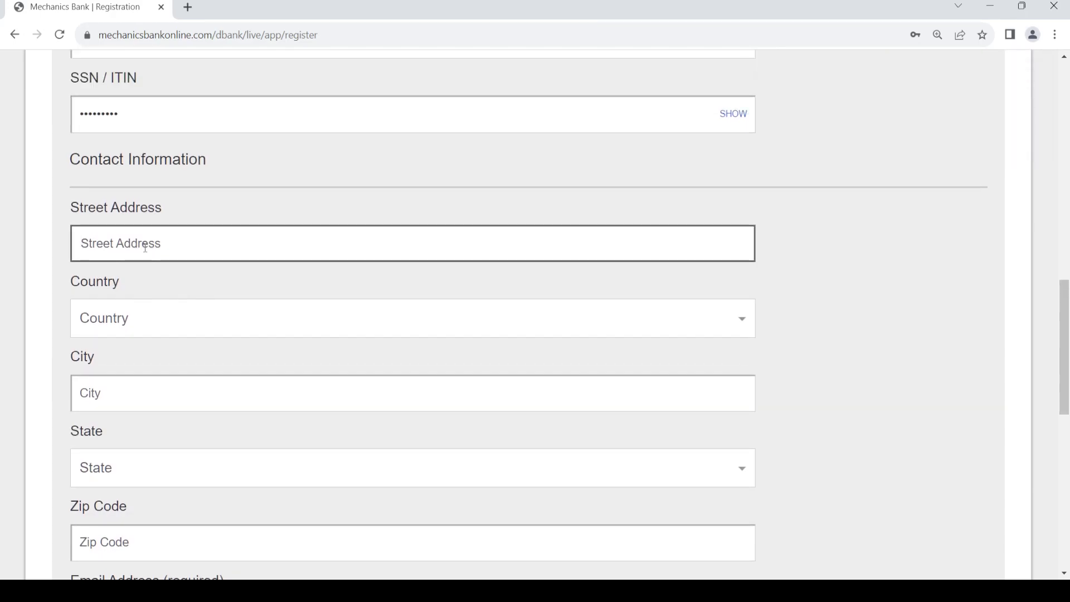
pyautogui.write('23333')
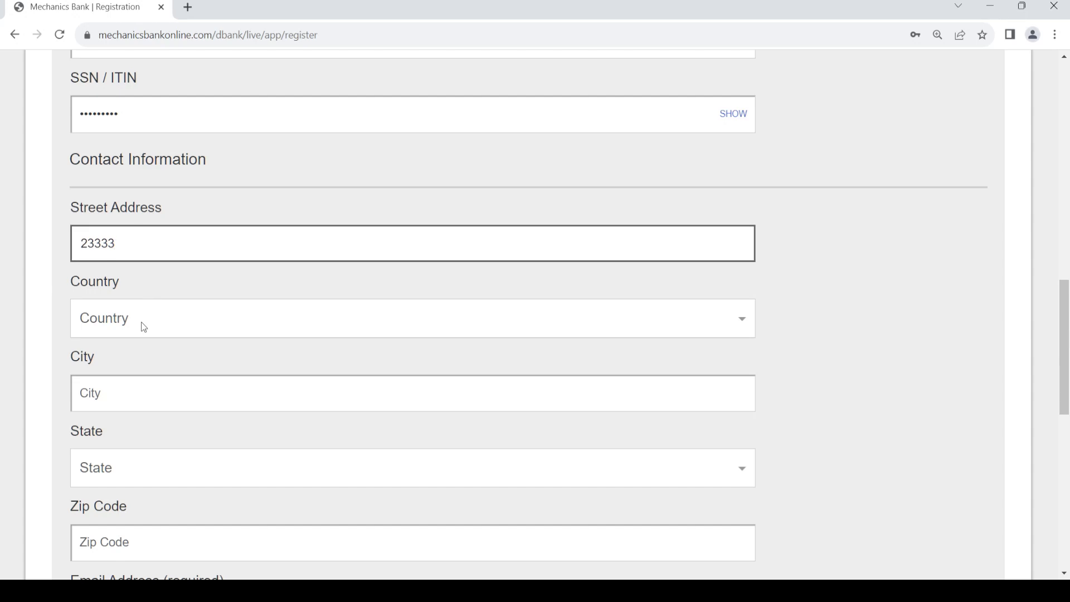
pyautogui.click(141, 321)
pyautogui.click(146, 389)
pyautogui.scroll(-2, 218, 285)
pyautogui.press('Down')
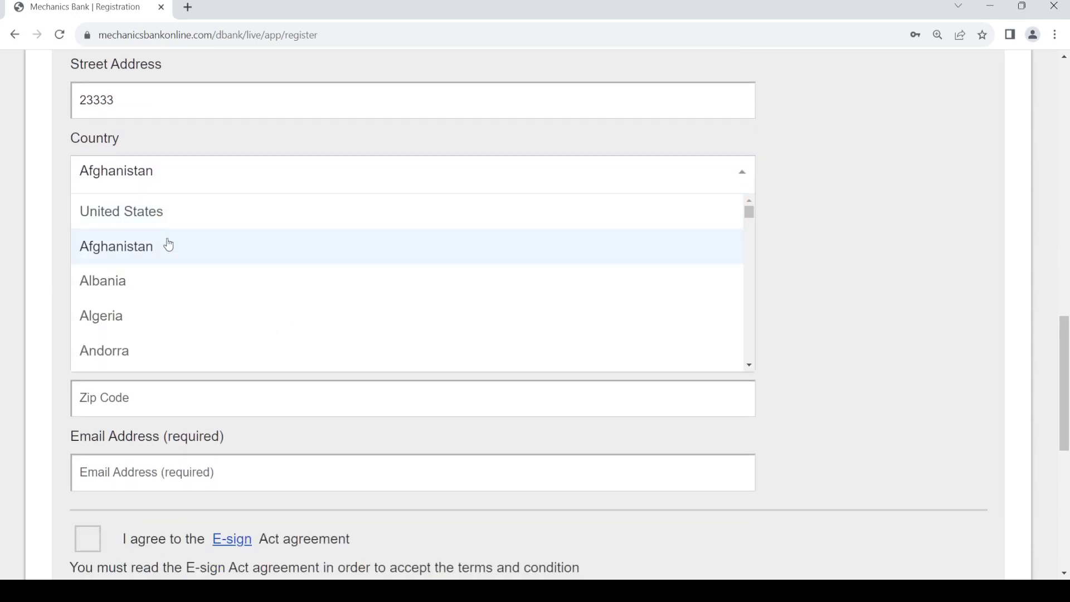
pyautogui.click(165, 222)
# - Enter a city, state Alaska, Zip Code 12333, and begin the email address
pyautogui.click(152, 254)
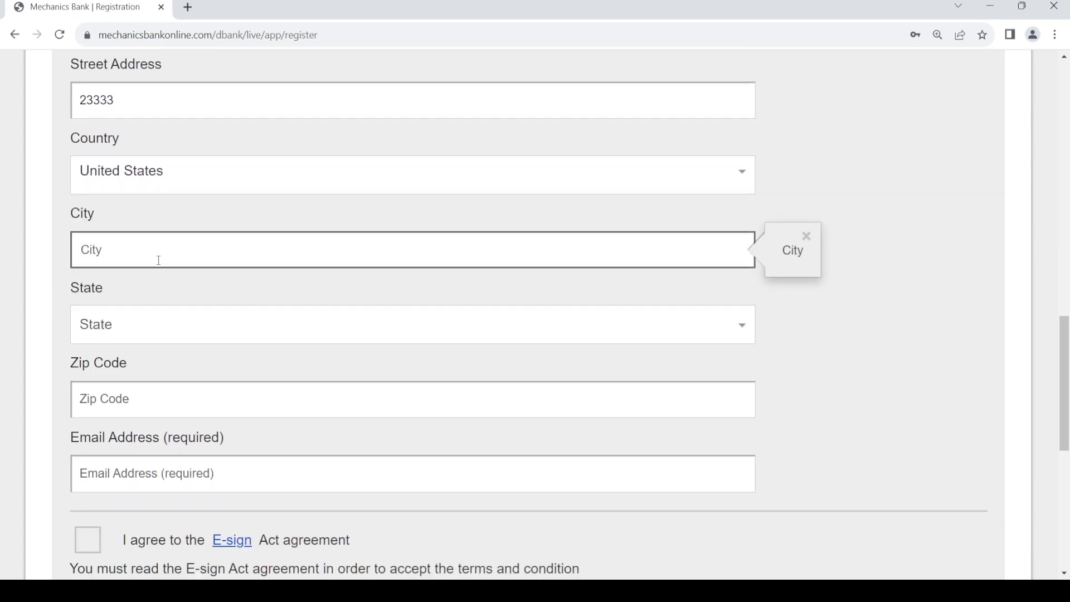
pyautogui.write('233')
pyautogui.press('BackSpace')
pyautogui.press('BackSpace')
pyautogui.write('sdsd')
pyautogui.scroll(-2, 154, 250)
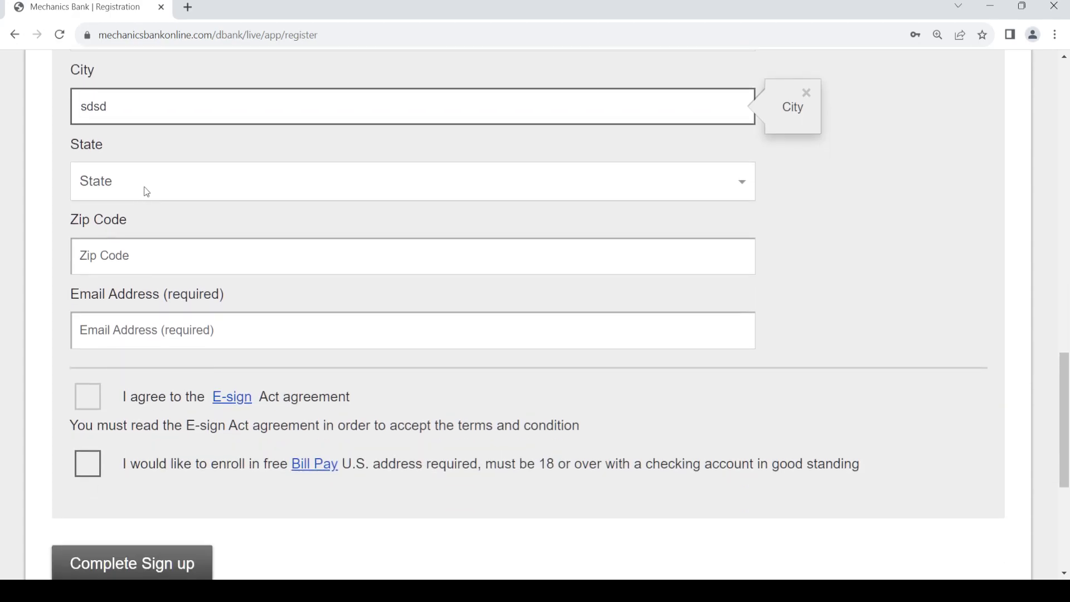
pyautogui.click(146, 192)
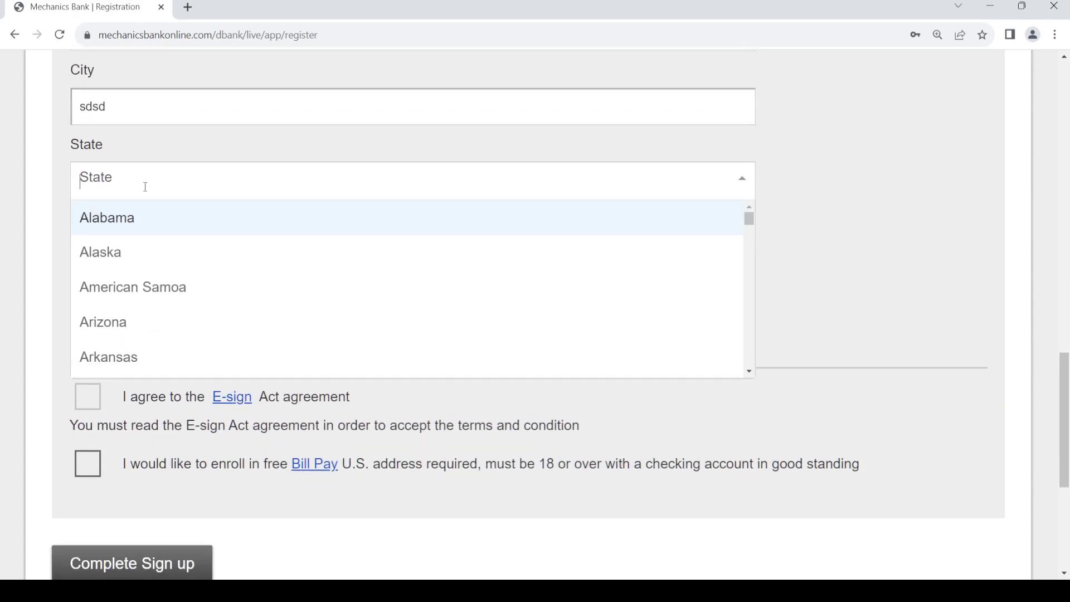
pyautogui.click(159, 259)
pyautogui.scroll(-2, 159, 255)
pyautogui.click(128, 118)
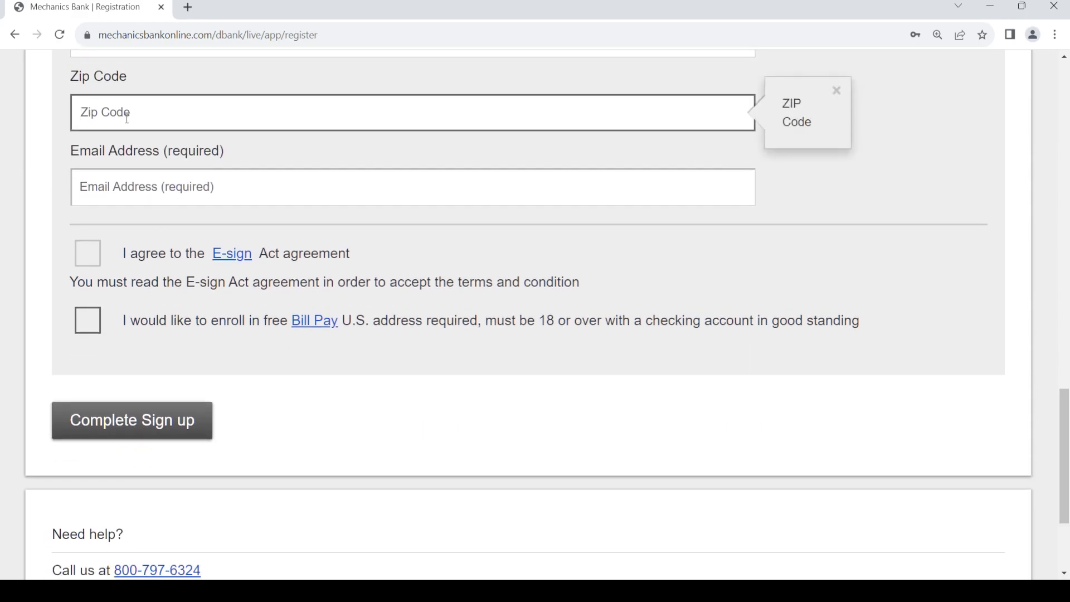
pyautogui.write('12333')
pyautogui.click(118, 187)
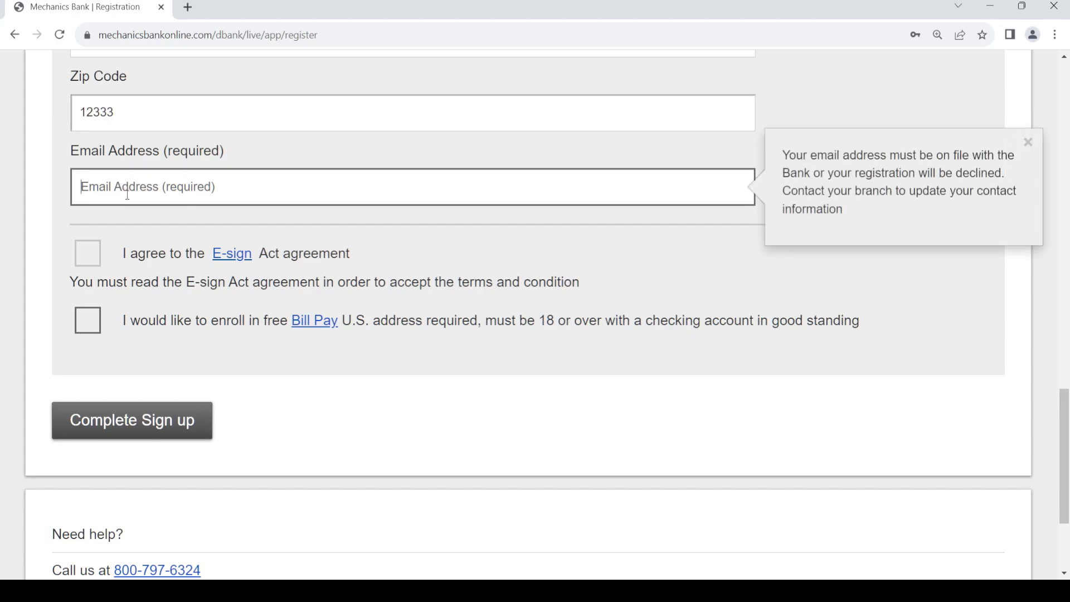
pyautogui.write('sududusuudududududu')
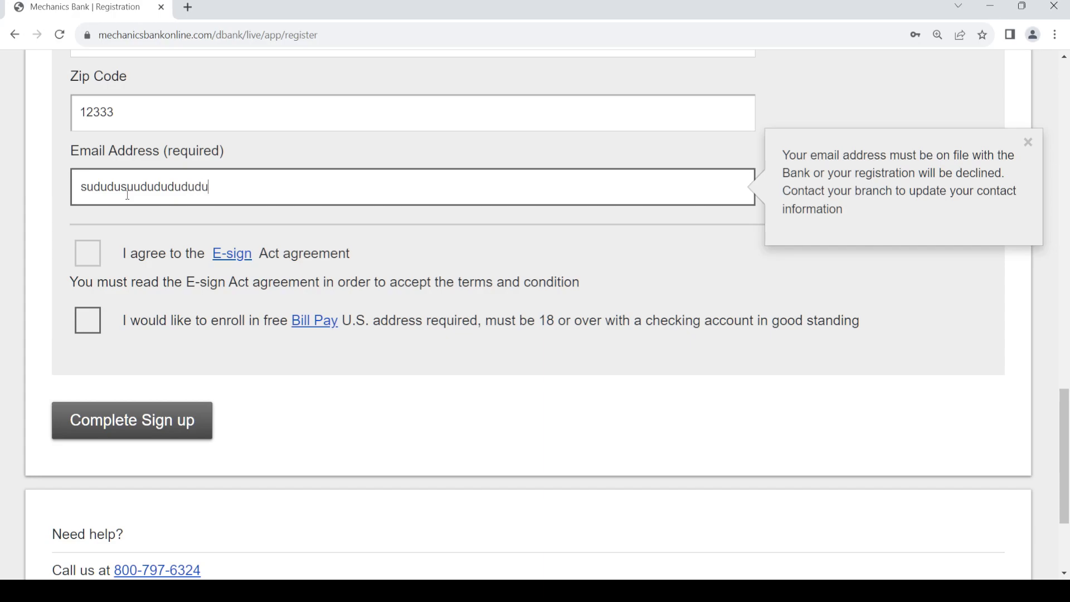
pyautogui.scroll(-1, 418, 215)
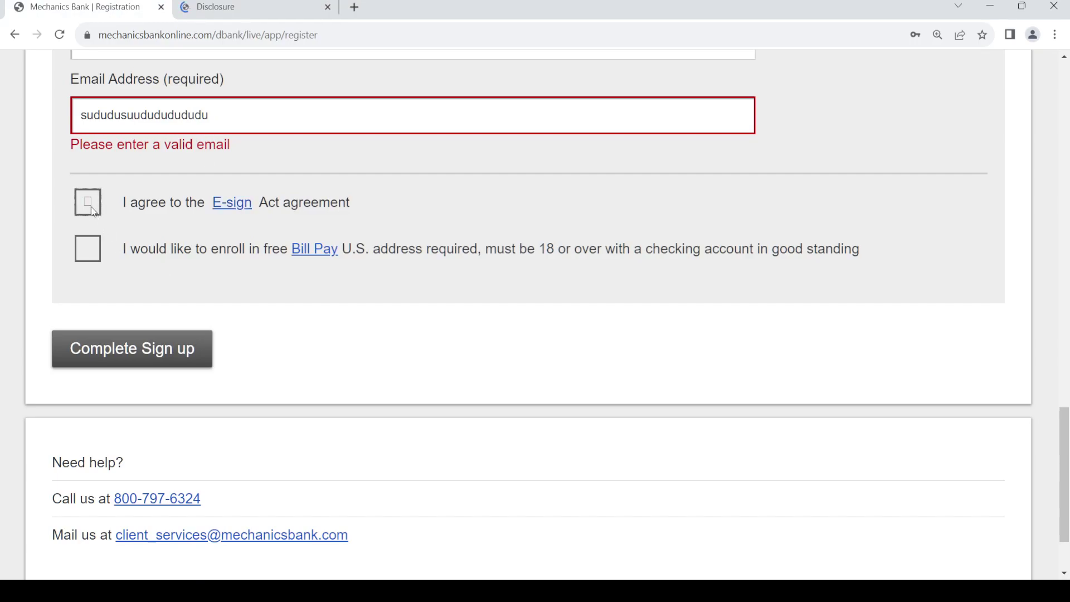
# - Check the E-sign Act and Bill Pay boxes and submit; the email is flagged invalid
pyautogui.click(97, 215)
pyautogui.click(92, 249)
pyautogui.scroll(-1, 256, 243)
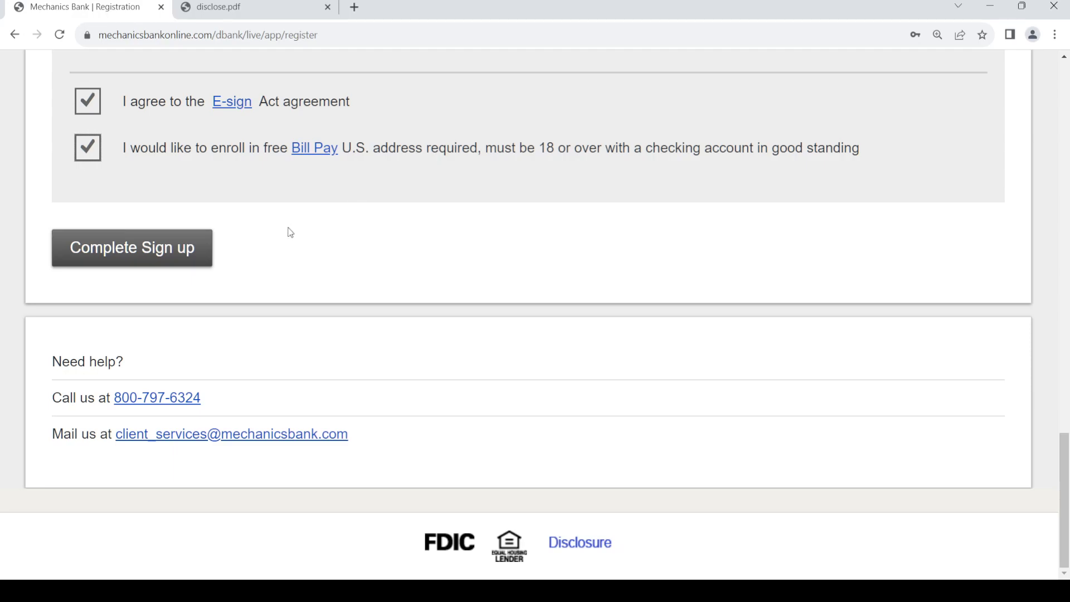
pyautogui.click(168, 258)
pyautogui.scroll(2, 392, 326)
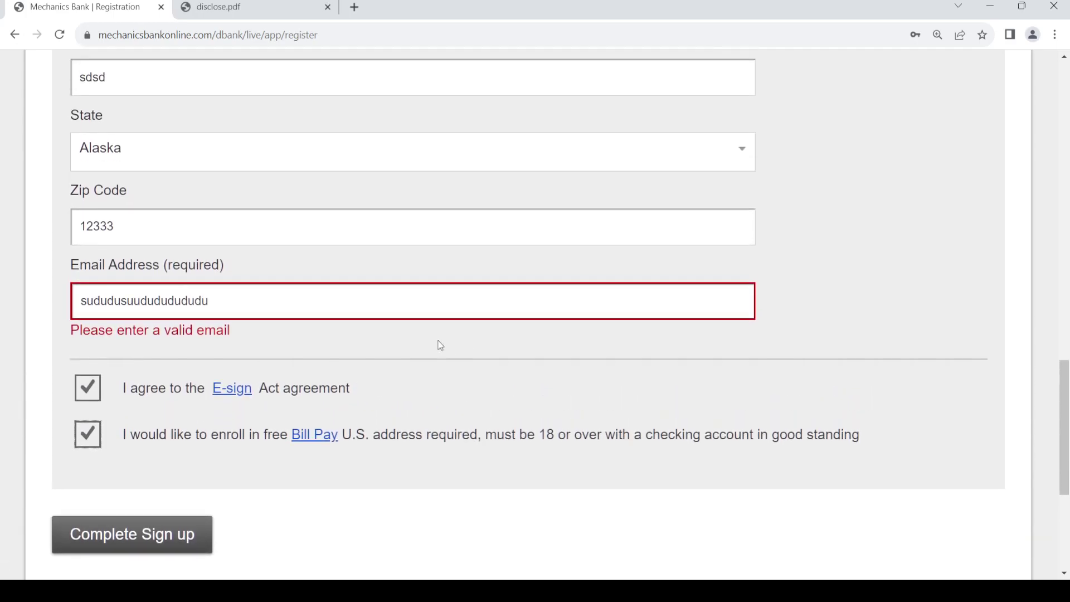
pyautogui.scroll(2, 418, 345)
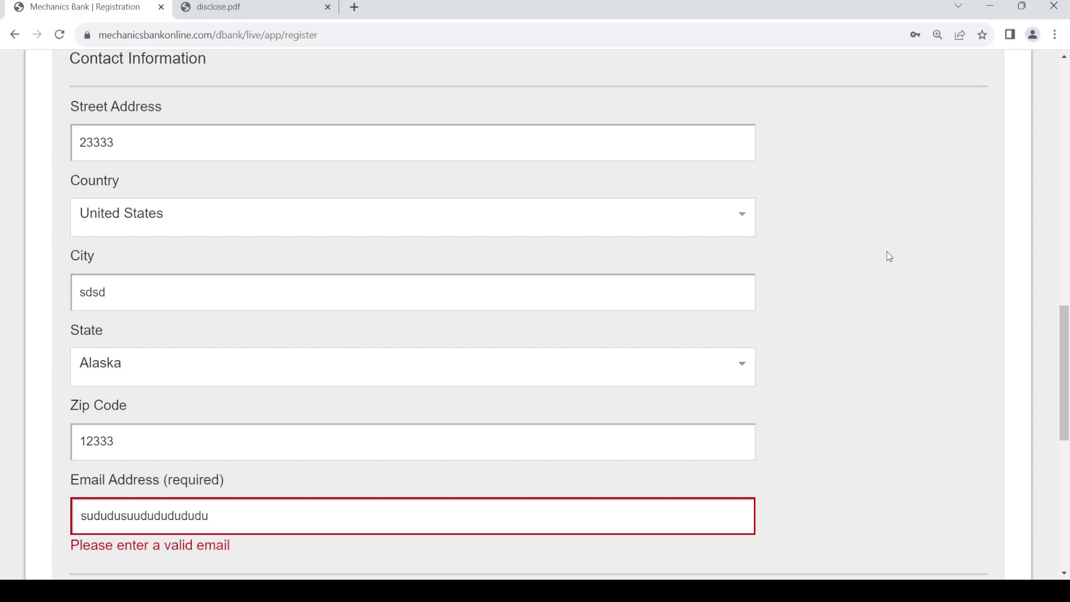
pyautogui.scroll(-6, 885, 255)
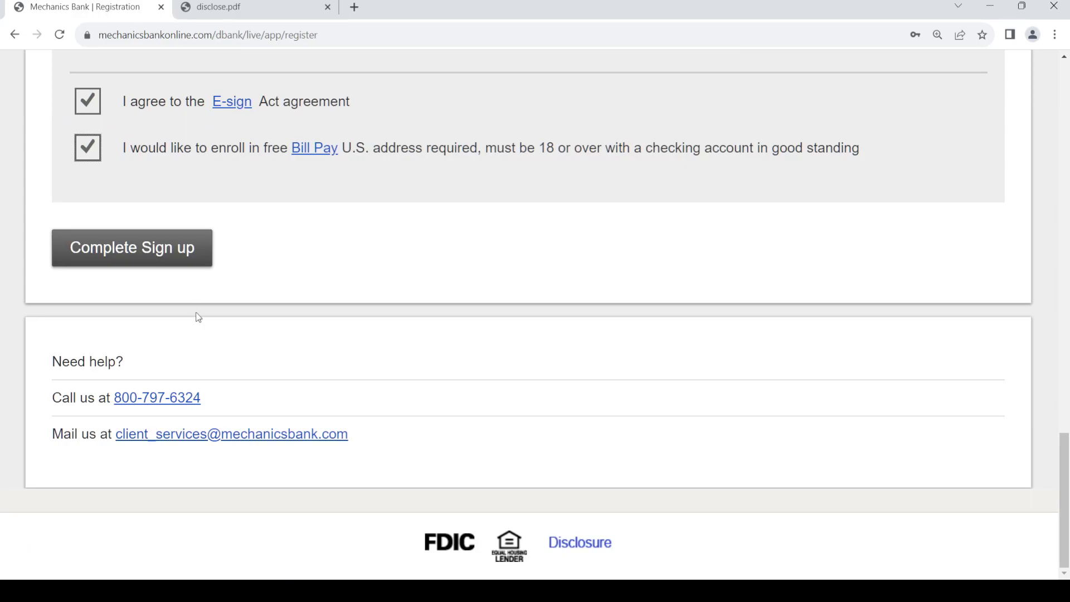